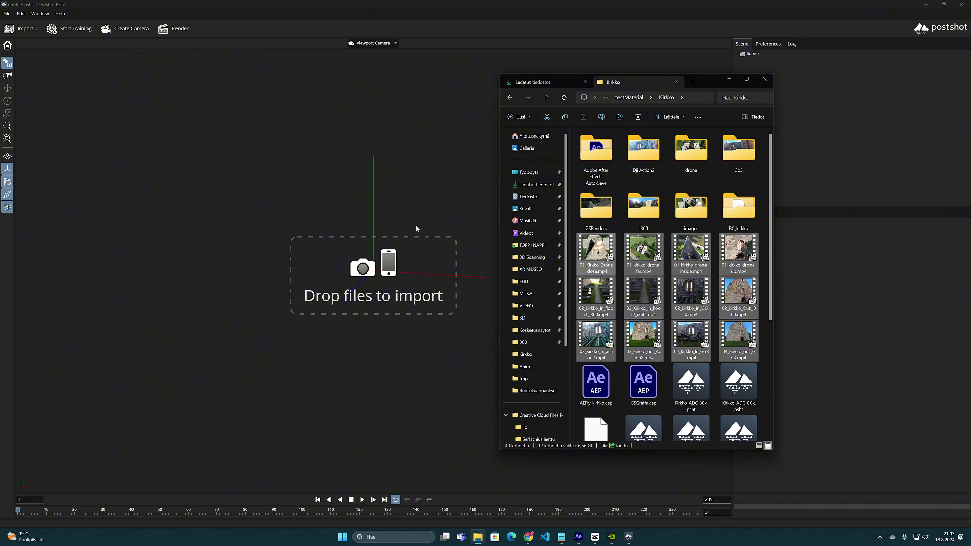
Step: Drop the selected Kirkko .mp4 clips onto Postshot's 'Drop files to import' zone
{"action": "left_click_drag", "start_coordinate": [407, 271], "coordinate": [416, 226]}
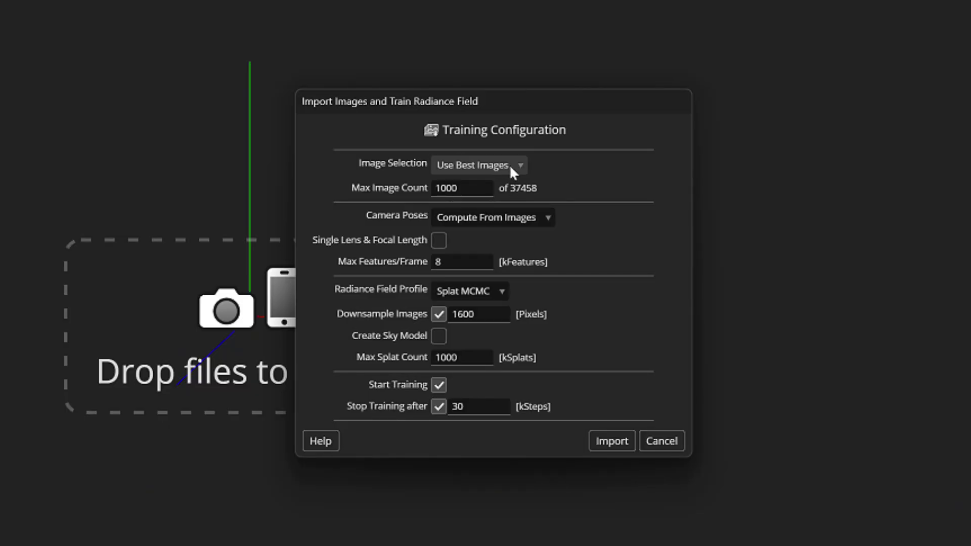
Step: Pick Splat MCMC in the Radiance Field Profile dropdown
{"action": "left_click", "coordinate": [502, 291]}
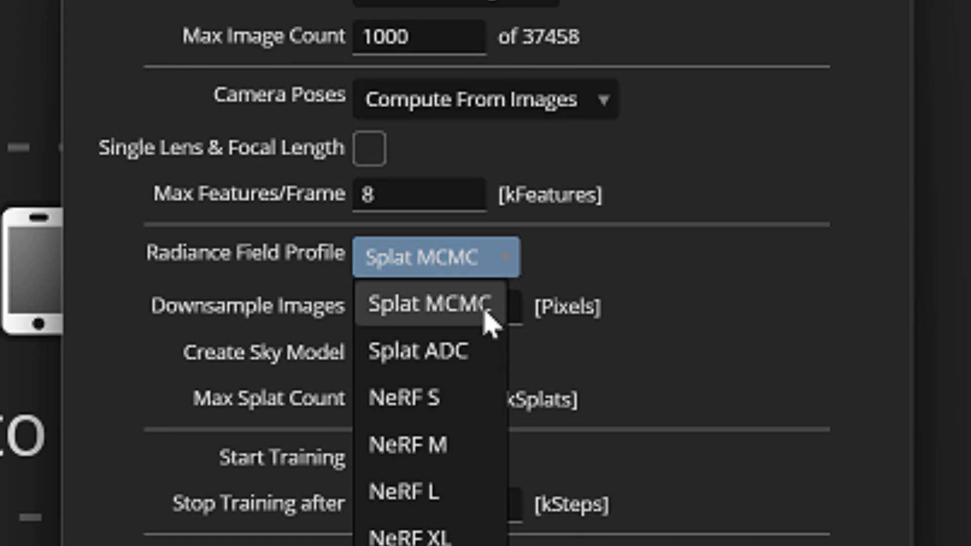
{"action": "left_click", "coordinate": [484, 310]}
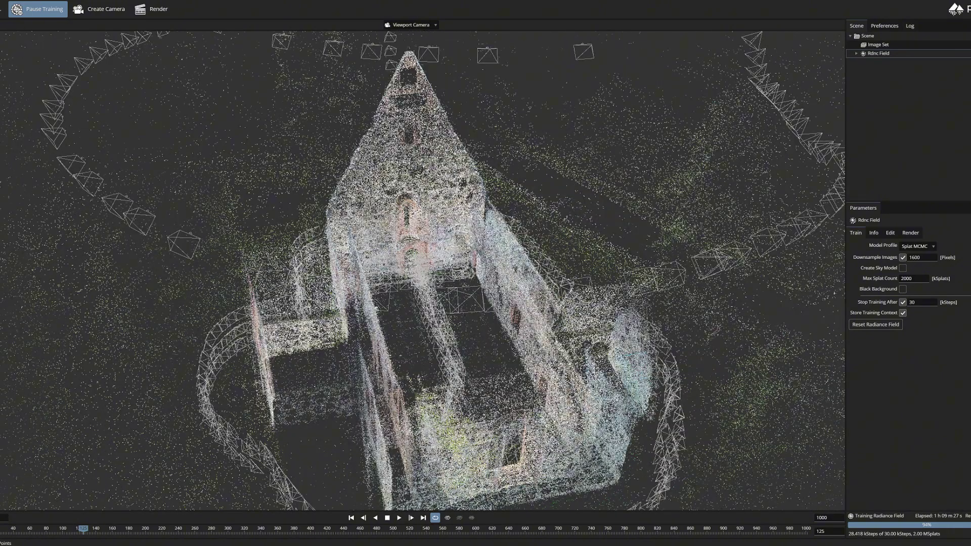
Step: Hide the point cloud with key 2 and orbit around the camera ring
{"action": "key", "text": "2"}
{"action": "left_click_drag", "start_coordinate": [506, 283], "coordinate": [575, 336]}
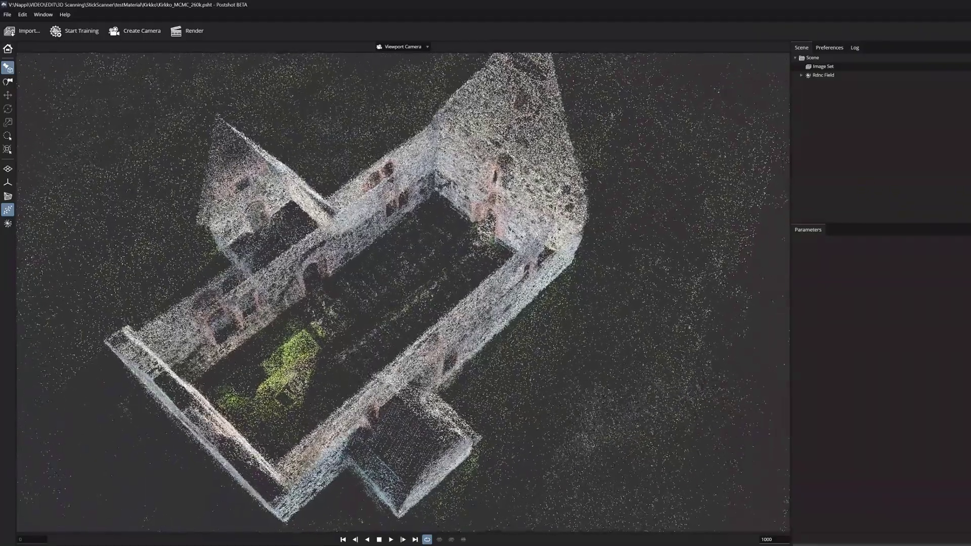
Step: Drag Splat Scale toward 0 and zoom into the church's grassy interior
{"action": "left_click_drag", "start_coordinate": [458, 271], "coordinate": [394, 276]}
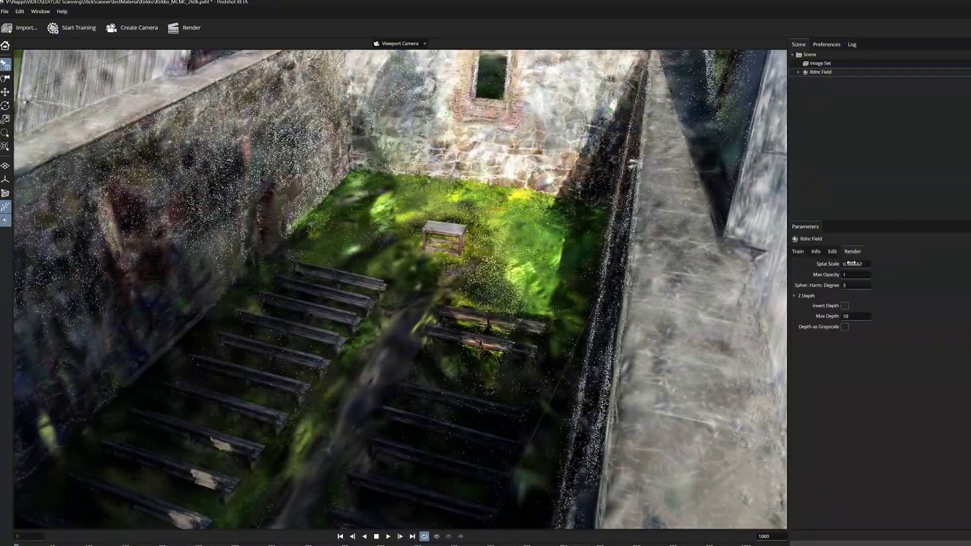
{"action": "left_click_drag", "start_coordinate": [851, 263], "coordinate": [826, 264]}
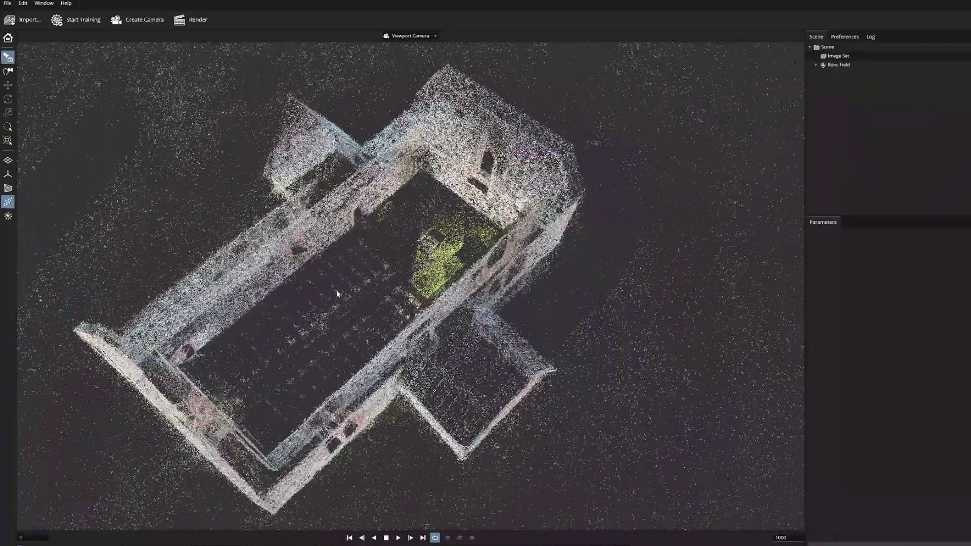
{"action": "scroll", "coordinate": [337, 294], "scroll_direction": "up", "scroll_amount": 10}
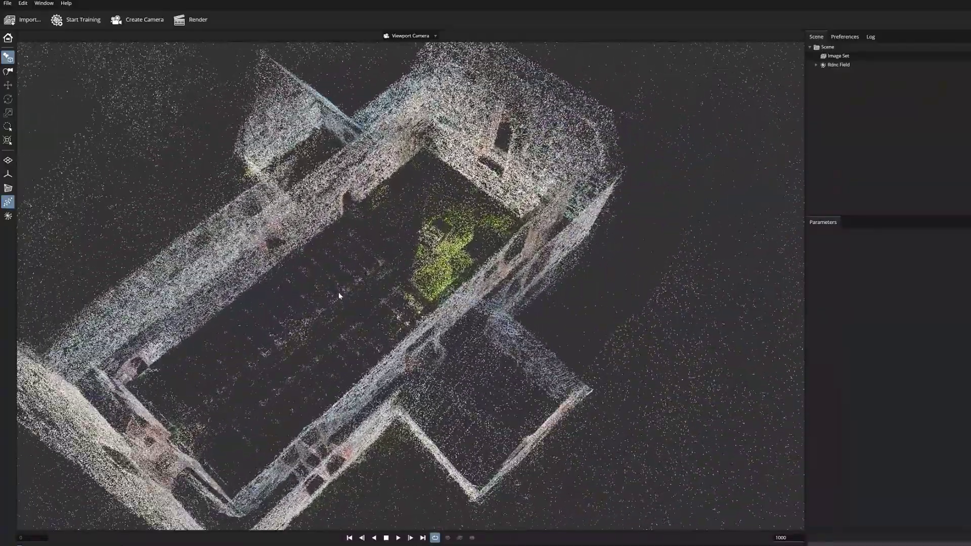
{"action": "scroll", "coordinate": [341, 343], "scroll_direction": "up", "scroll_amount": 3}
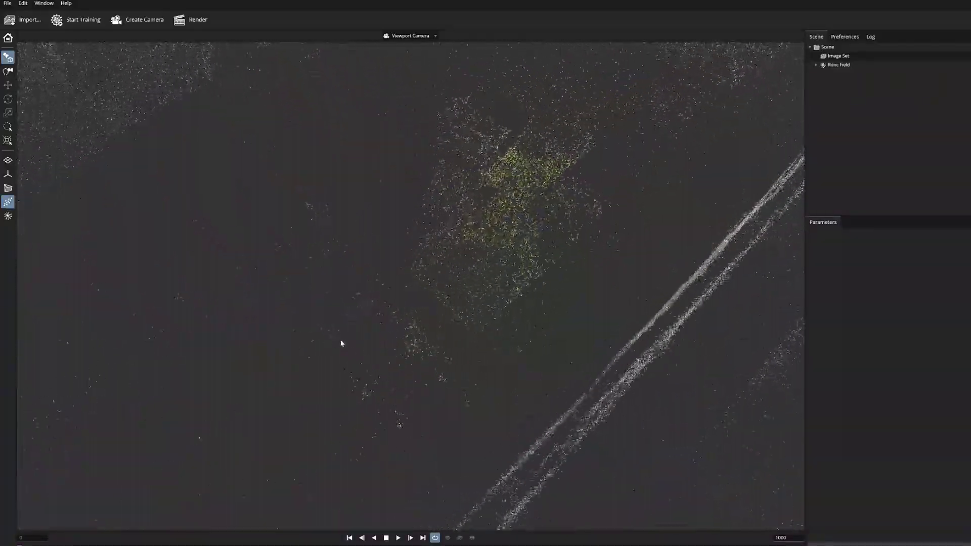
{"action": "scroll", "coordinate": [306, 190], "scroll_direction": "up", "scroll_amount": 10}
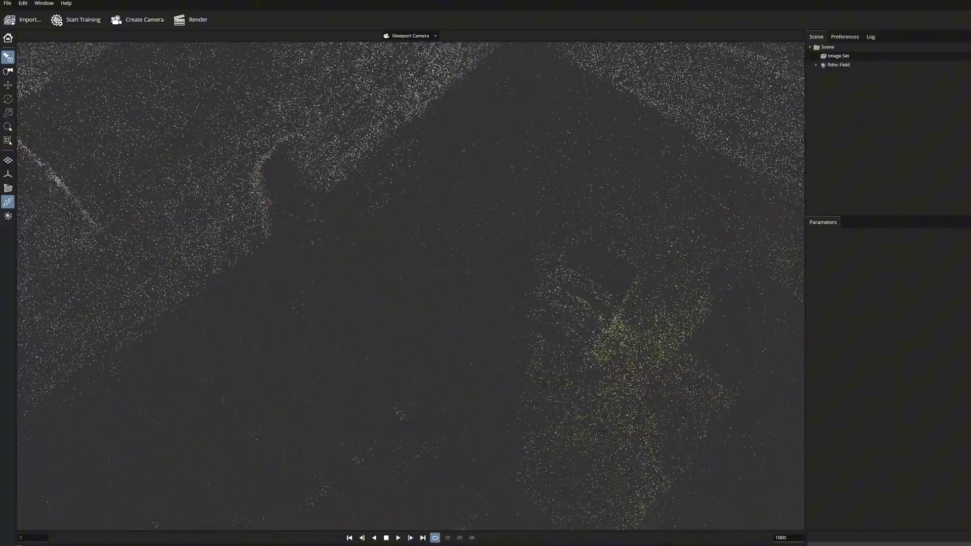
{"action": "scroll", "coordinate": [392, 385], "scroll_direction": "up", "scroll_amount": 10}
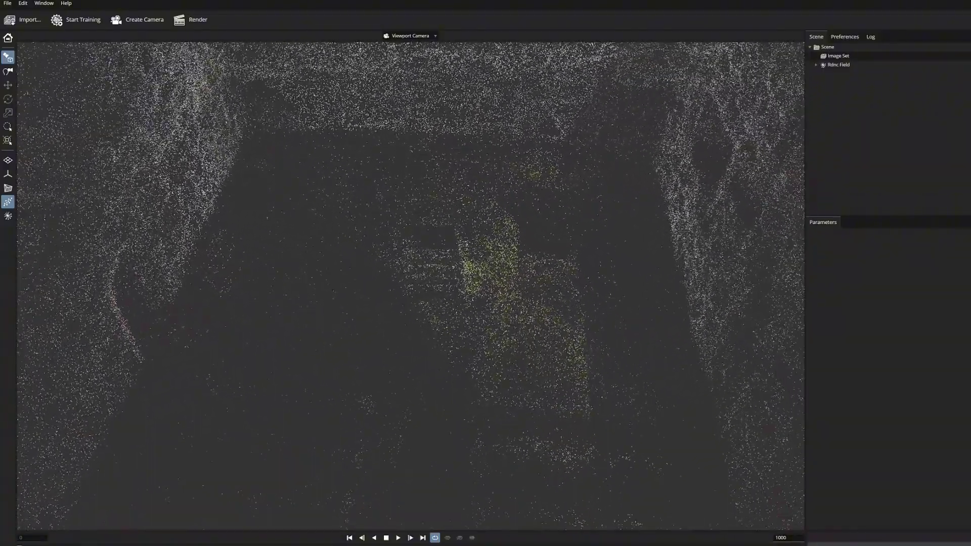
{"action": "scroll", "coordinate": [316, 188], "scroll_direction": "up", "scroll_amount": 8}
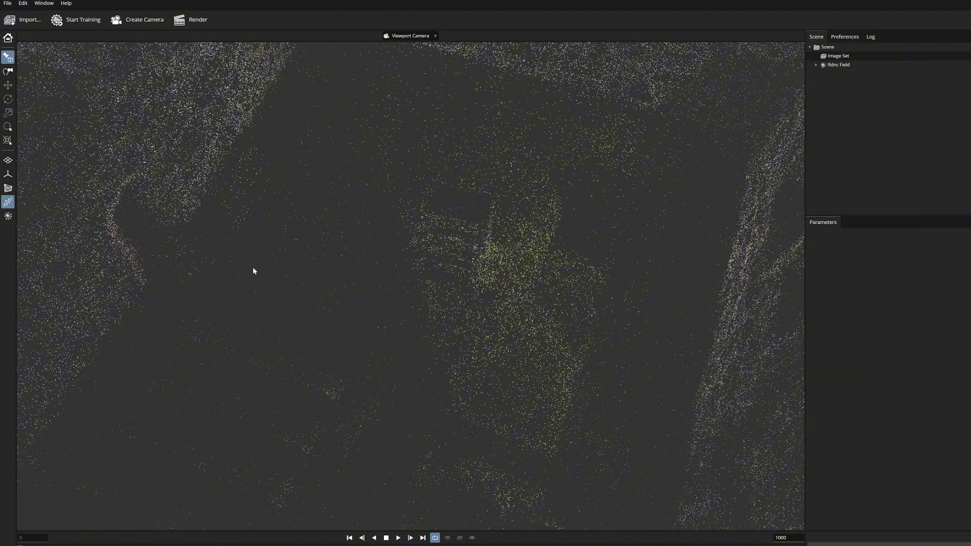
{"action": "scroll", "coordinate": [329, 306], "scroll_direction": "up", "scroll_amount": 8}
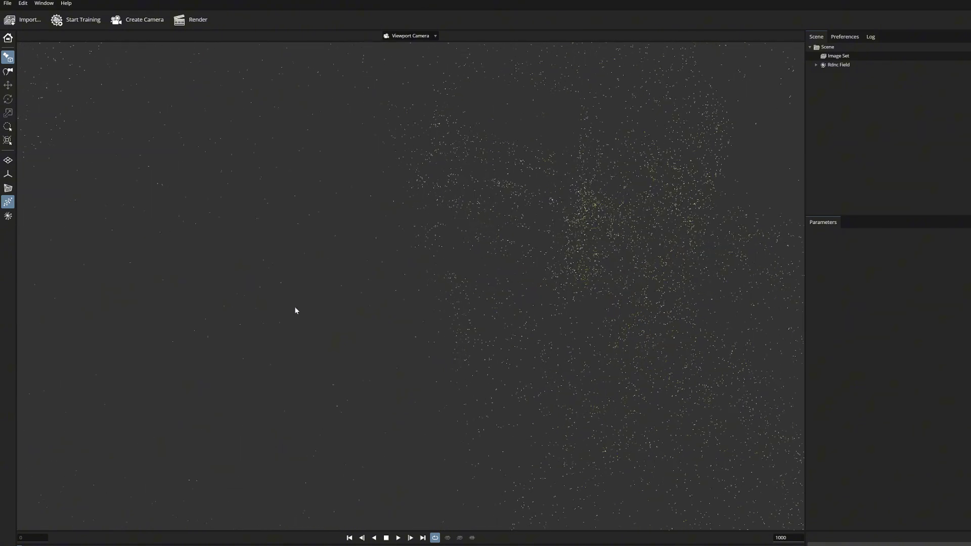
{"action": "scroll", "coordinate": [296, 310], "scroll_direction": "up", "scroll_amount": 3}
{"action": "scroll", "coordinate": [253, 255], "scroll_direction": "down", "scroll_amount": 6}
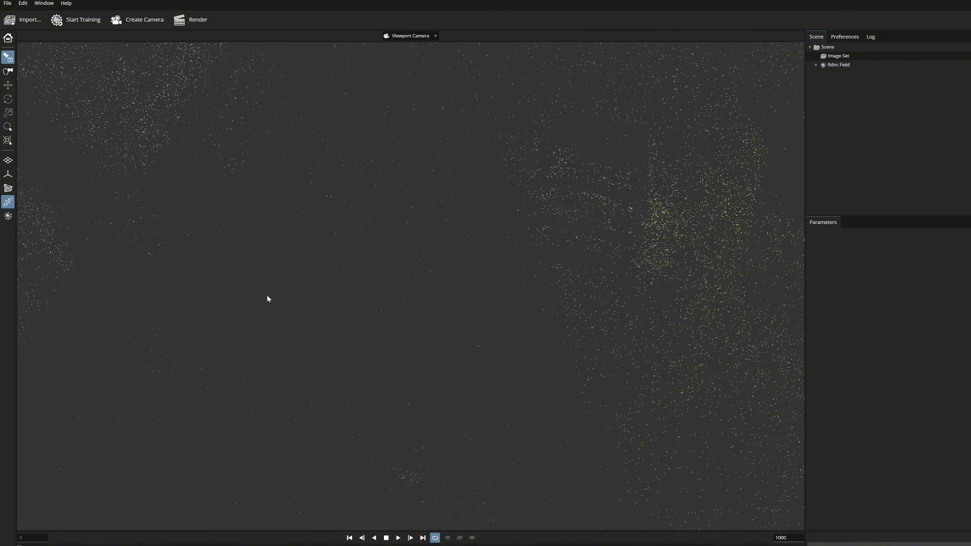
{"action": "scroll", "coordinate": [278, 314], "scroll_direction": "down", "scroll_amount": 4}
{"action": "scroll", "coordinate": [278, 315], "scroll_direction": "up", "scroll_amount": 4}
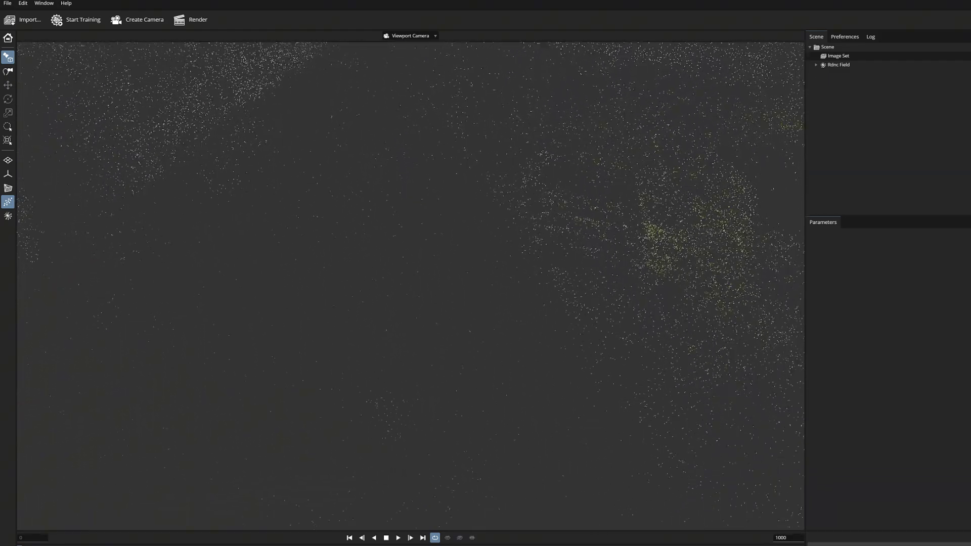
{"action": "scroll", "coordinate": [316, 405], "scroll_direction": "down", "scroll_amount": 4}
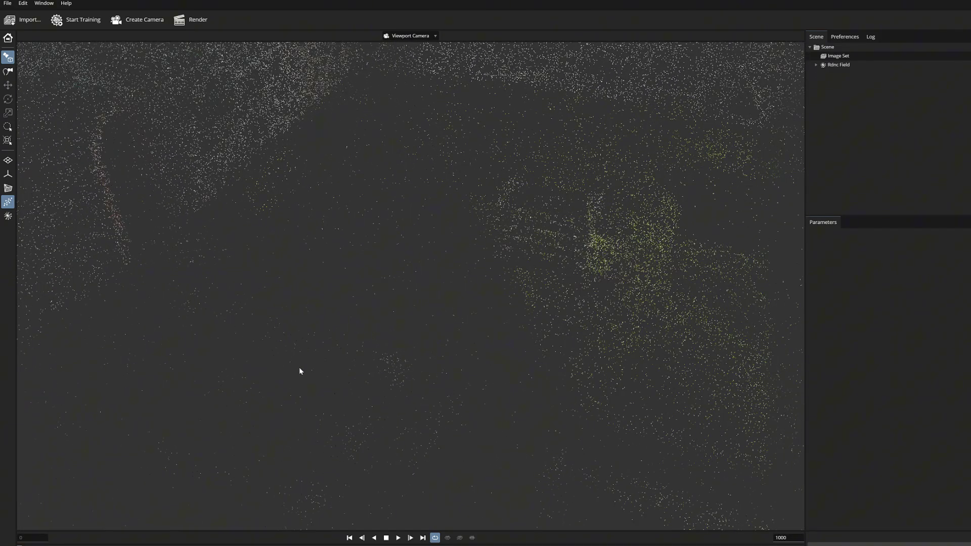
Step: Switch to the rendered splat scene and set Rdnc Field's Splat Scale to about 0.31
{"action": "left_click_drag", "start_coordinate": [430, 374], "coordinate": [458, 369]}
{"action": "left_click", "coordinate": [8, 218]}
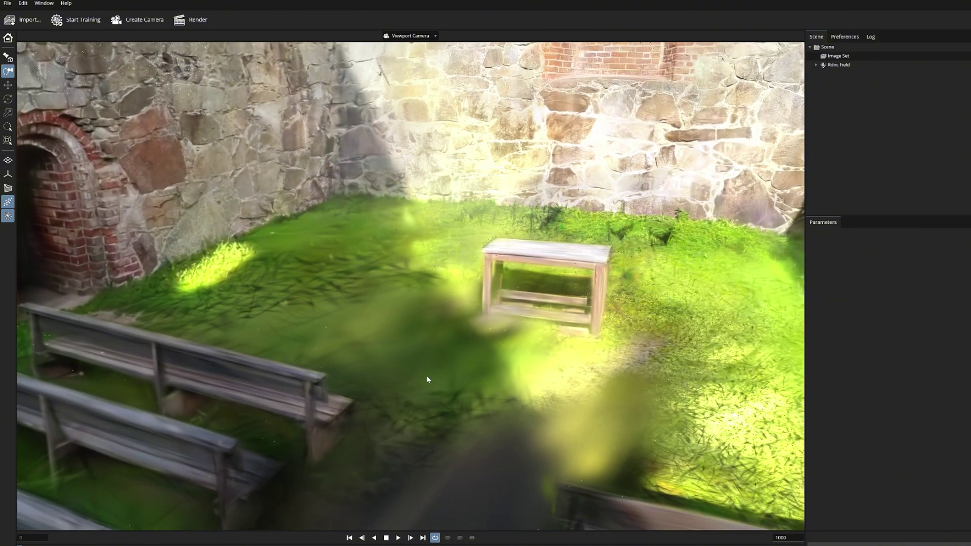
{"action": "left_click", "coordinate": [839, 64]}
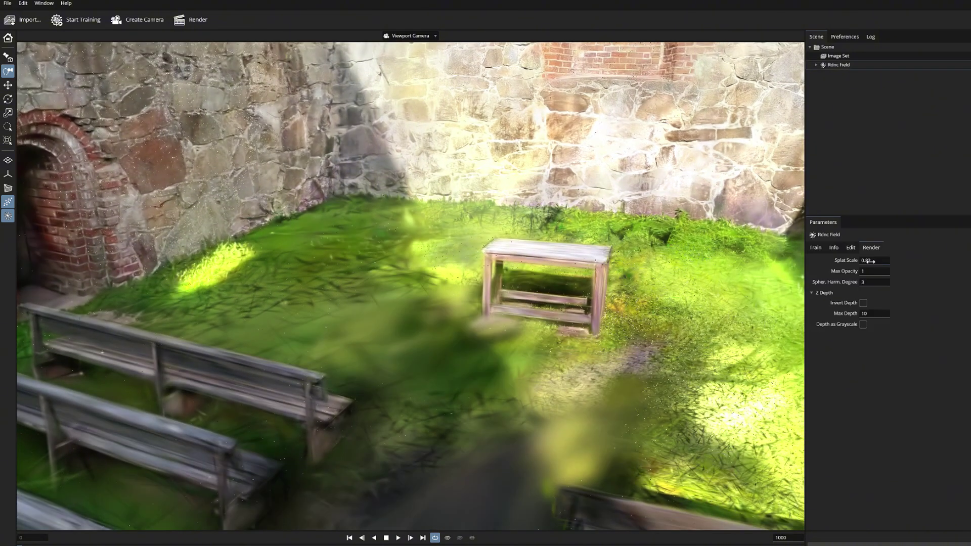
{"action": "left_click_drag", "start_coordinate": [877, 260], "coordinate": [841, 260]}
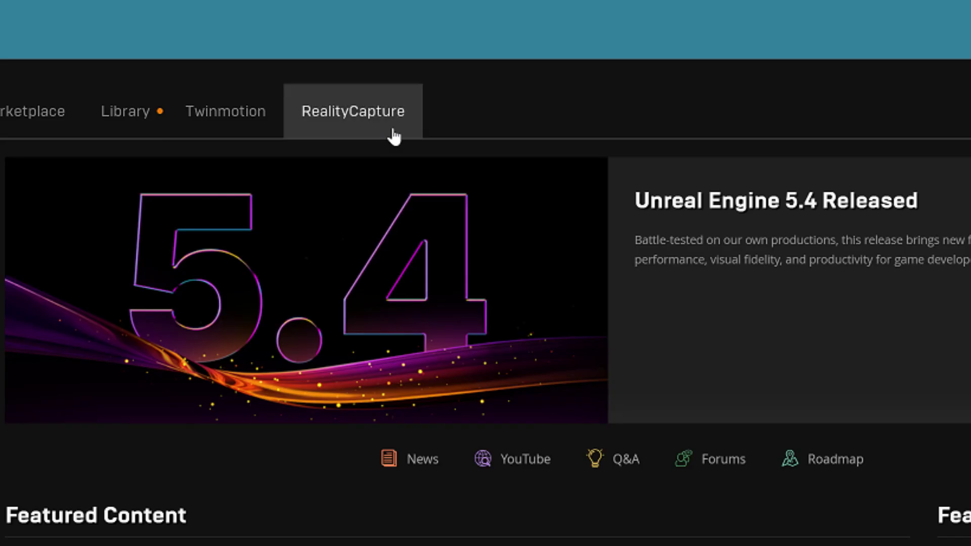
Step: Go to the RealityCapture page in the Epic Games Launcher
{"action": "left_click", "coordinate": [404, 133]}
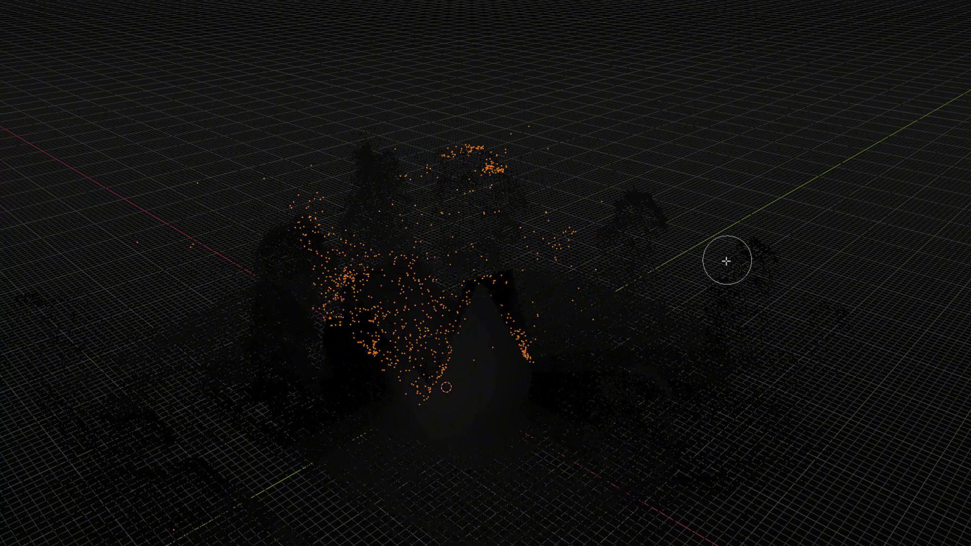
Step: Orbit sideways around the church's sparse point cloud
{"action": "left_click_drag", "start_coordinate": [723, 262], "coordinate": [589, 256]}
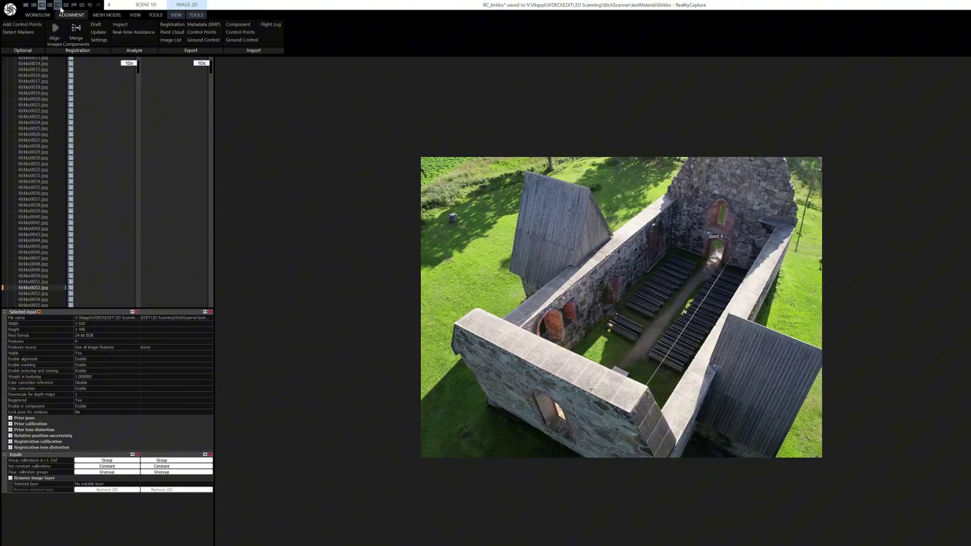
Step: Try the four- and six-pane layouts, settle on 1Ds / 2D / 3D, and return to ALIGNMENT
{"action": "left_click", "coordinate": [59, 5]}
{"action": "left_click", "coordinate": [67, 5]}
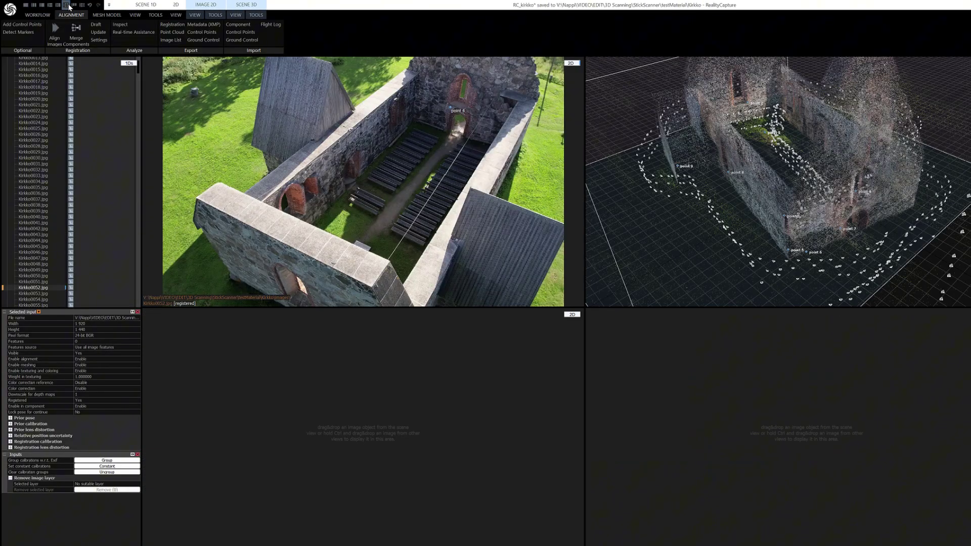
{"action": "left_click", "coordinate": [80, 5]}
{"action": "left_click", "coordinate": [33, 5]}
{"action": "left_click", "coordinate": [38, 14]}
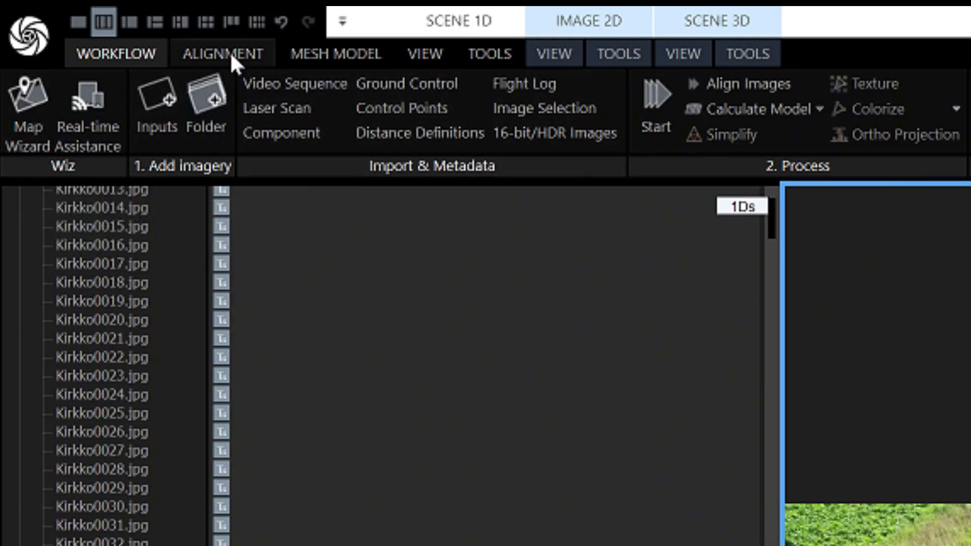
{"action": "left_click", "coordinate": [230, 50]}
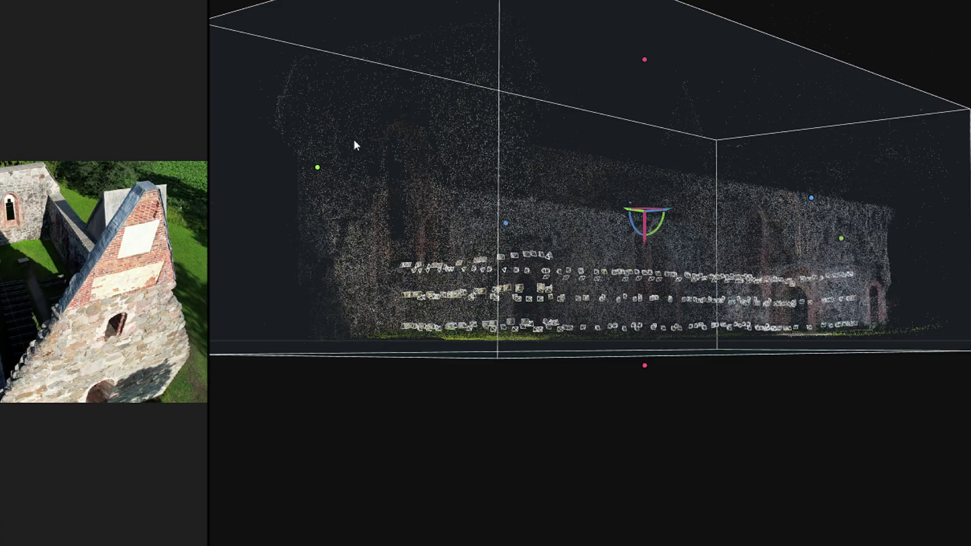
Step: View the church point cloud top-down, then from an oblique zoomed angle
{"action": "left_click_drag", "start_coordinate": [533, 199], "coordinate": [584, 259]}
{"action": "left_click_drag", "start_coordinate": [431, 232], "coordinate": [385, 218]}
{"action": "scroll", "coordinate": [384, 217], "scroll_direction": "up", "scroll_amount": 10}
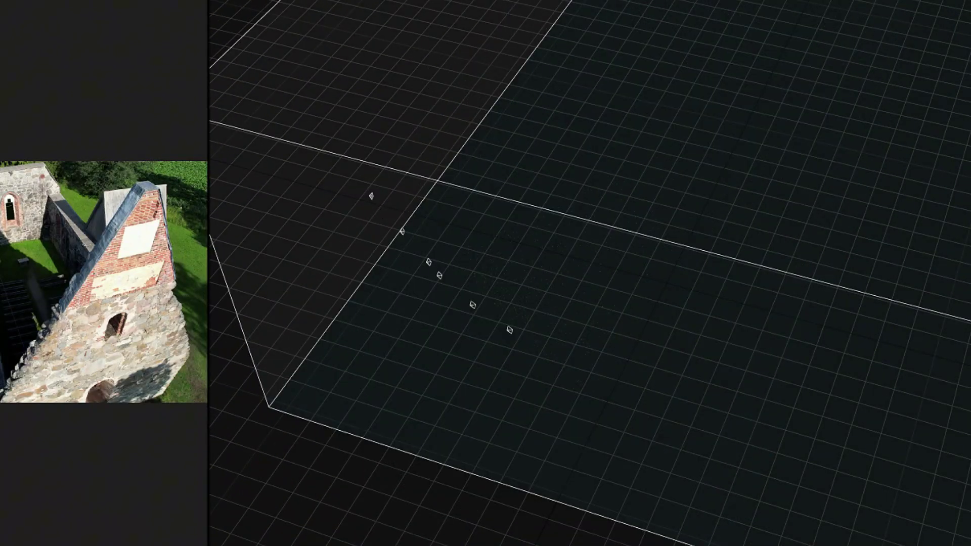
{"action": "scroll", "coordinate": [589, 273], "scroll_direction": "up", "scroll_amount": 5}
{"action": "scroll", "coordinate": [445, 169], "scroll_direction": "down", "scroll_amount": 10}
{"action": "scroll", "coordinate": [435, 150], "scroll_direction": "up", "scroll_amount": 2}
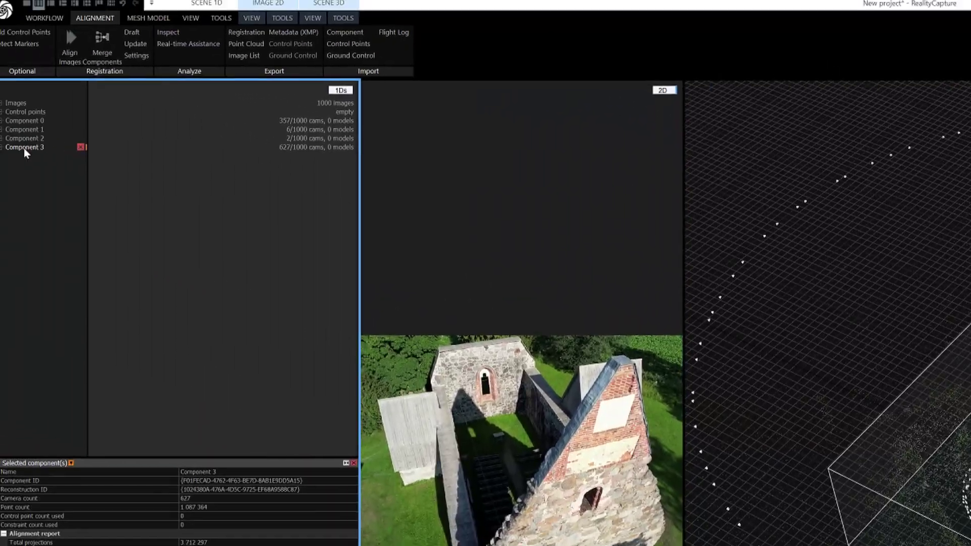
Step: Check the properties of Component 2, Component 0 and Component 1 in the 1Ds tree
{"action": "left_click", "coordinate": [30, 147]}
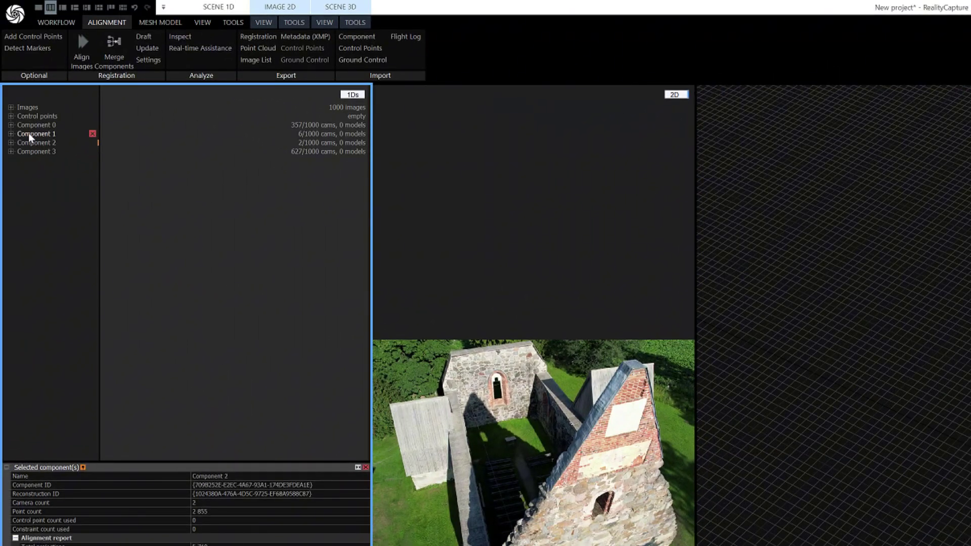
{"action": "left_click", "coordinate": [32, 126]}
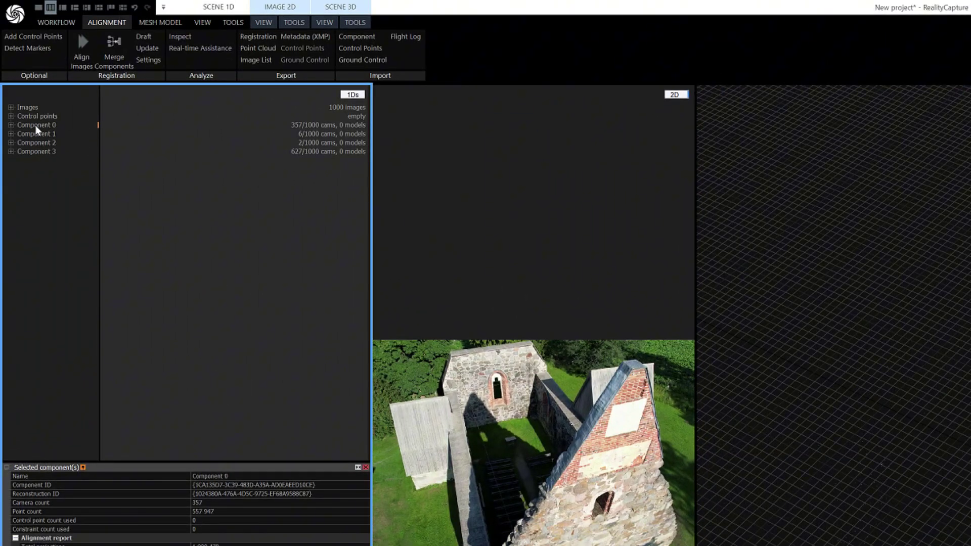
{"action": "left_click", "coordinate": [35, 134]}
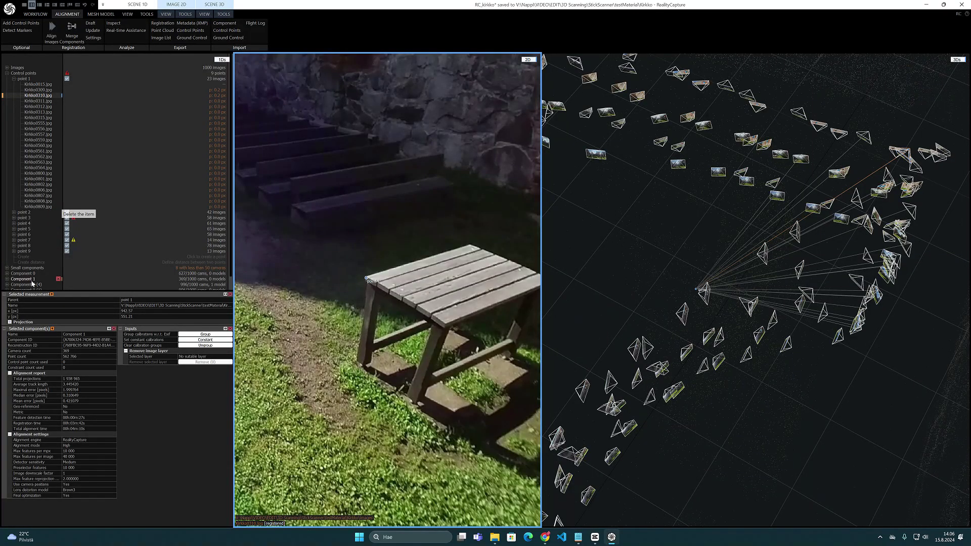
Step: Orbit the merged 996-camera component and zoom the photo onto control point 11
{"action": "scroll", "coordinate": [419, 253], "scroll_direction": "down", "scroll_amount": 3}
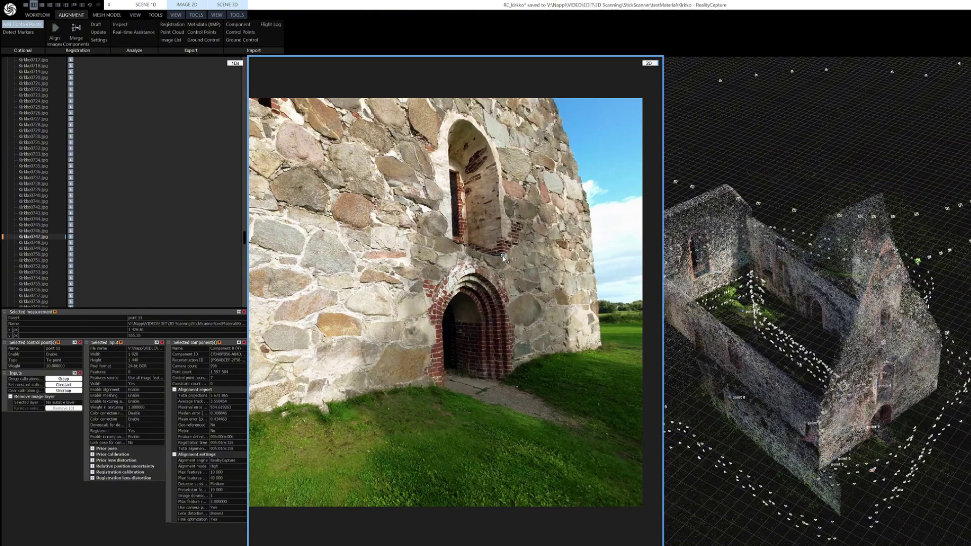
{"action": "scroll", "coordinate": [503, 258], "scroll_direction": "up", "scroll_amount": 5}
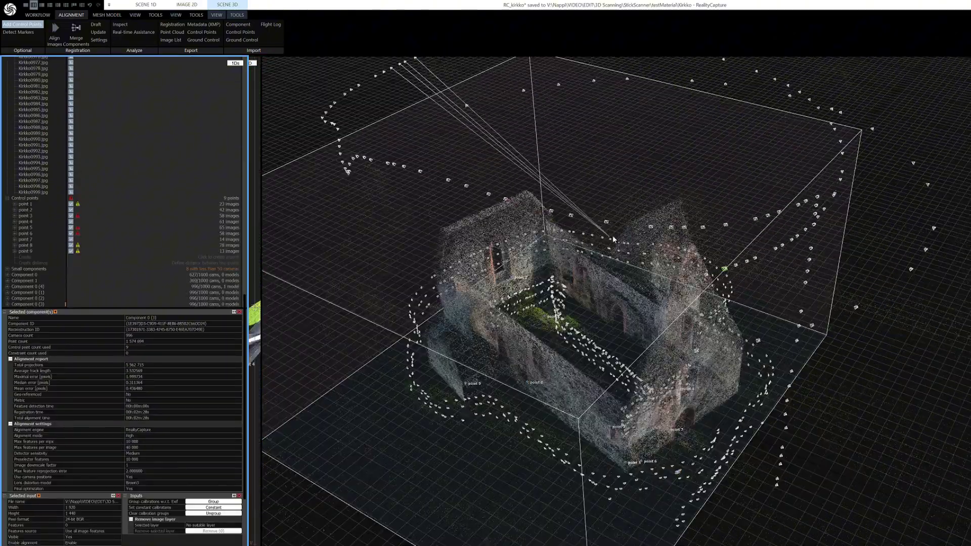
{"action": "left_click_drag", "start_coordinate": [642, 254], "coordinate": [619, 284]}
{"action": "scroll", "coordinate": [619, 284], "scroll_direction": "down", "scroll_amount": 5}
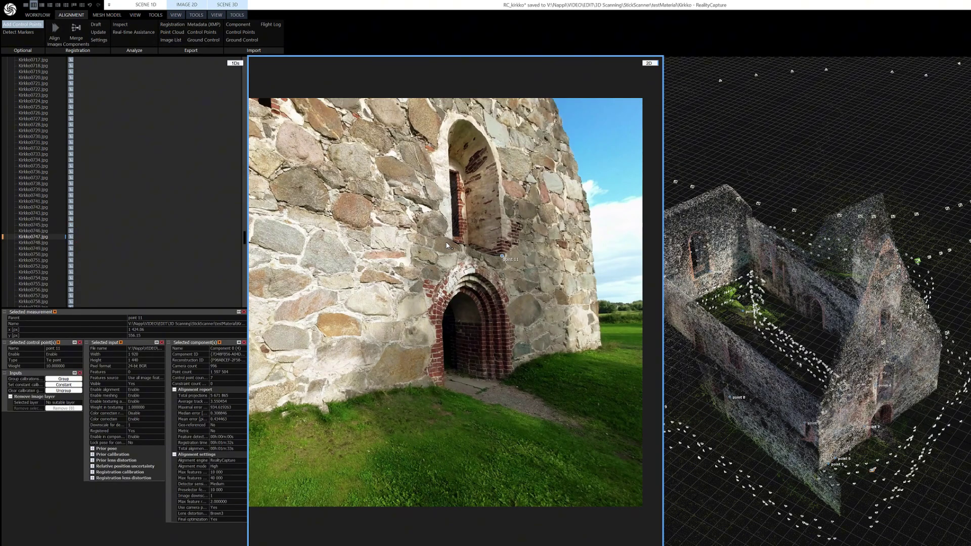
{"action": "scroll", "coordinate": [447, 244], "scroll_direction": "up", "scroll_amount": 6}
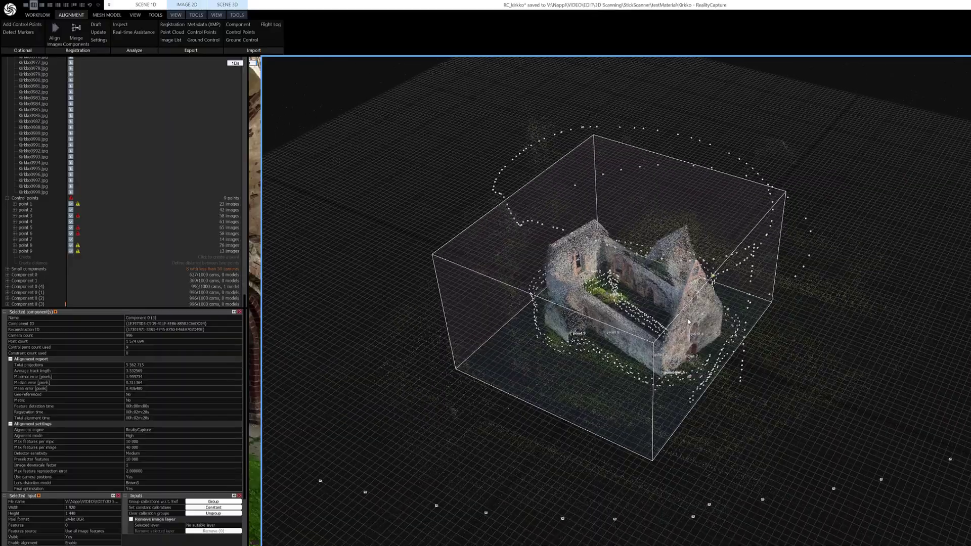
Step: Orbit the church point cloud to a top-down view and open the application menu
{"action": "left_click_drag", "start_coordinate": [719, 303], "coordinate": [681, 312]}
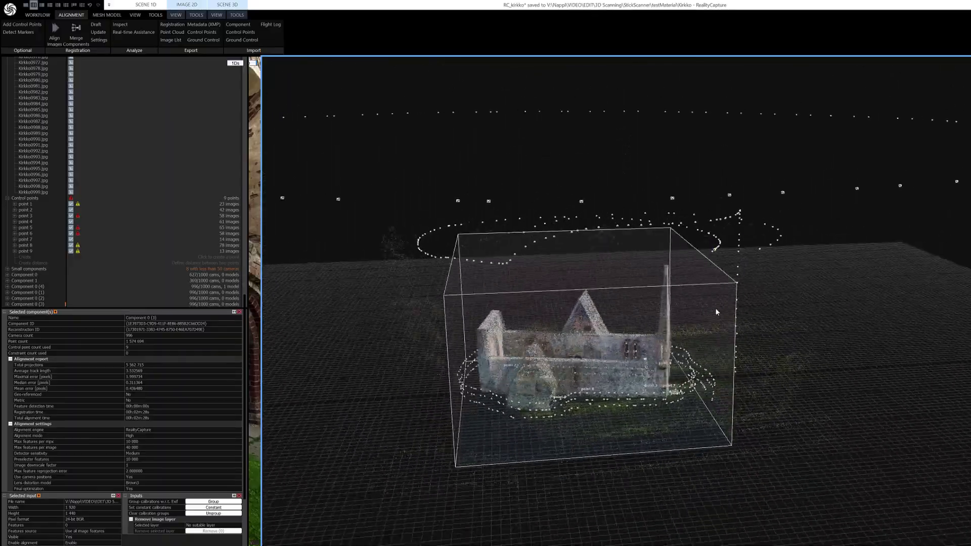
{"action": "left_click_drag", "start_coordinate": [720, 312], "coordinate": [674, 349]}
{"action": "scroll", "coordinate": [675, 349], "scroll_direction": "up", "scroll_amount": 5}
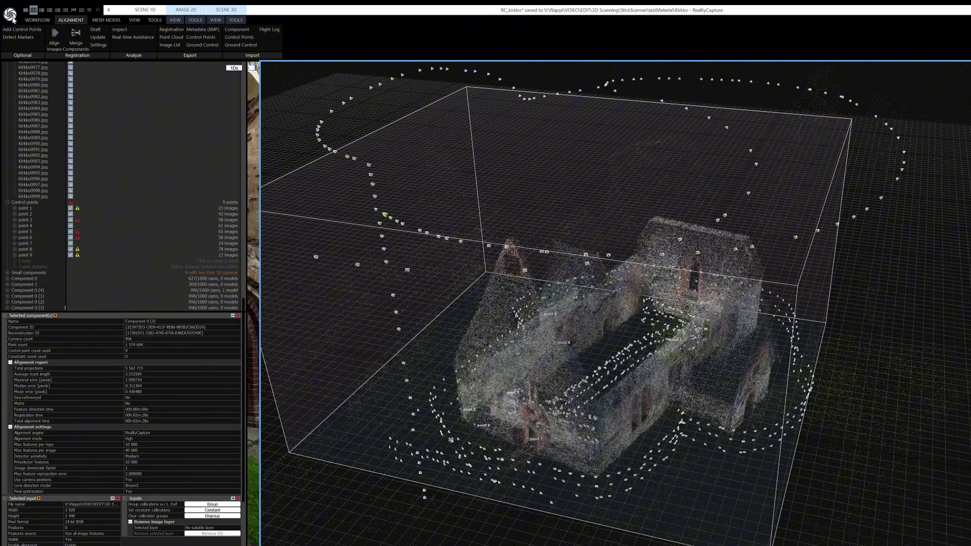
{"action": "left_click", "coordinate": [11, 15]}
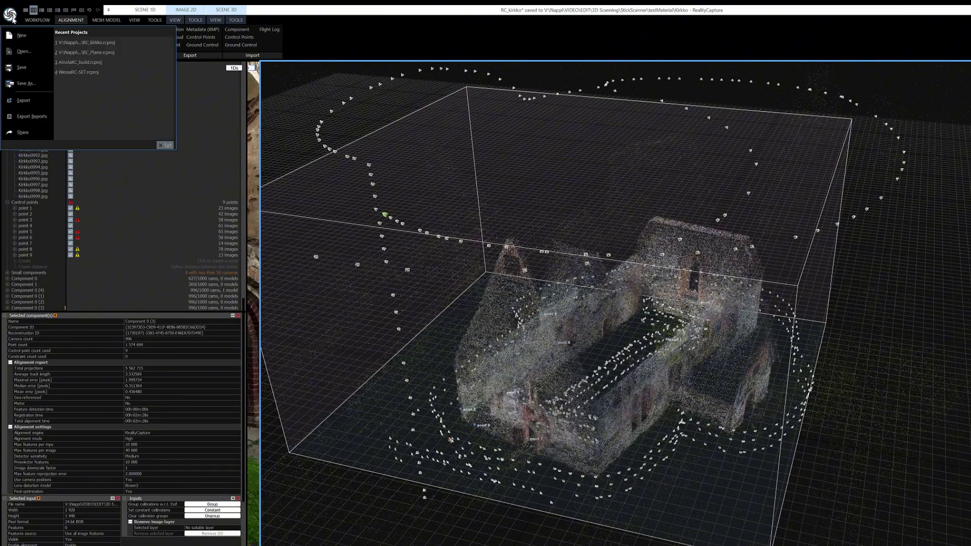
Step: Open the PLY export settings for the sparse point cloud, RC_kirkko1.ply
{"action": "left_click", "coordinate": [41, 102]}
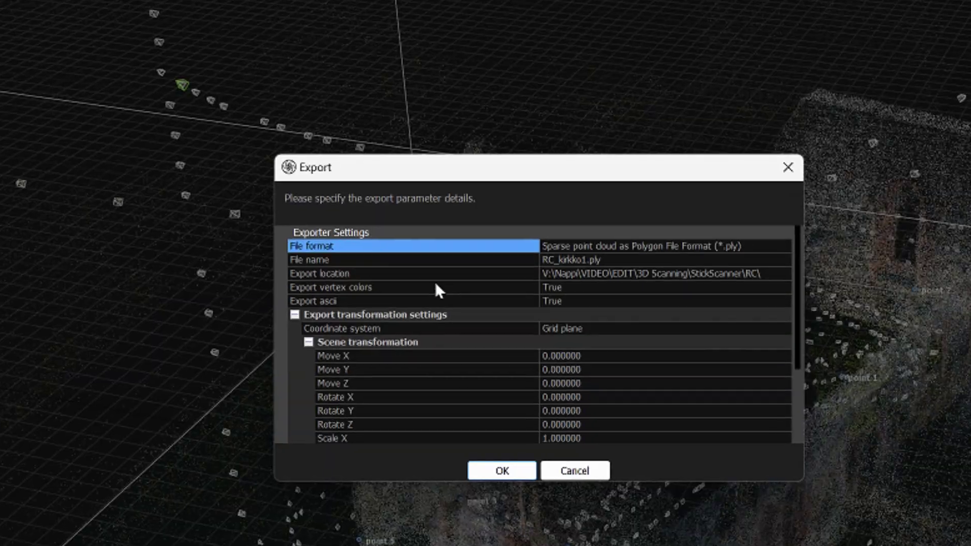
Step: Set Export ascii to False so RC_kirkko1.ply exports as binary PLY
{"action": "left_click", "coordinate": [359, 293]}
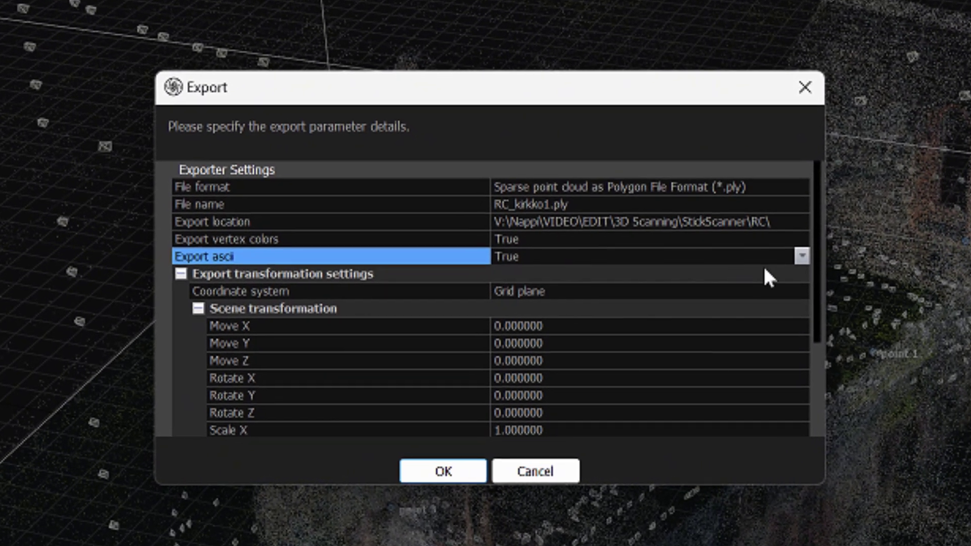
{"action": "left_click", "coordinate": [799, 263]}
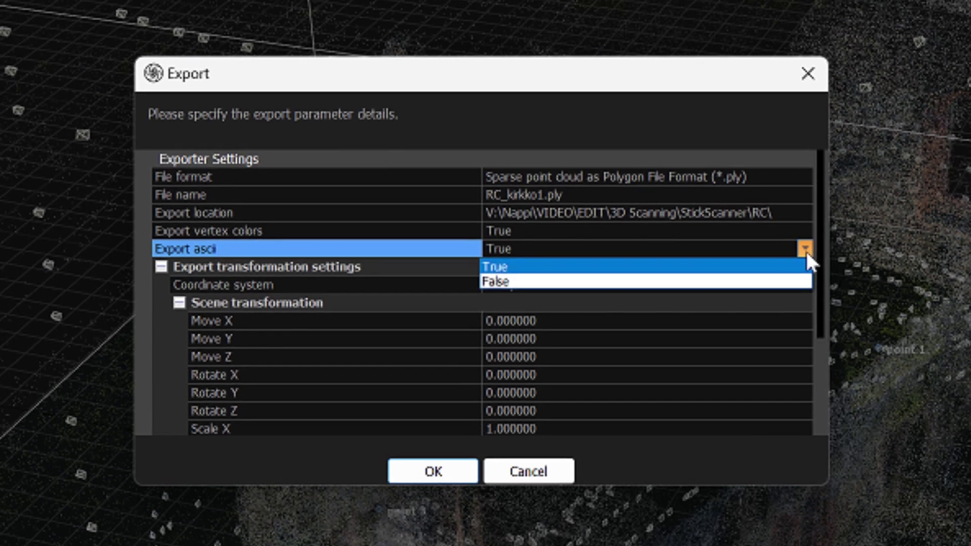
{"action": "left_click", "coordinate": [556, 281]}
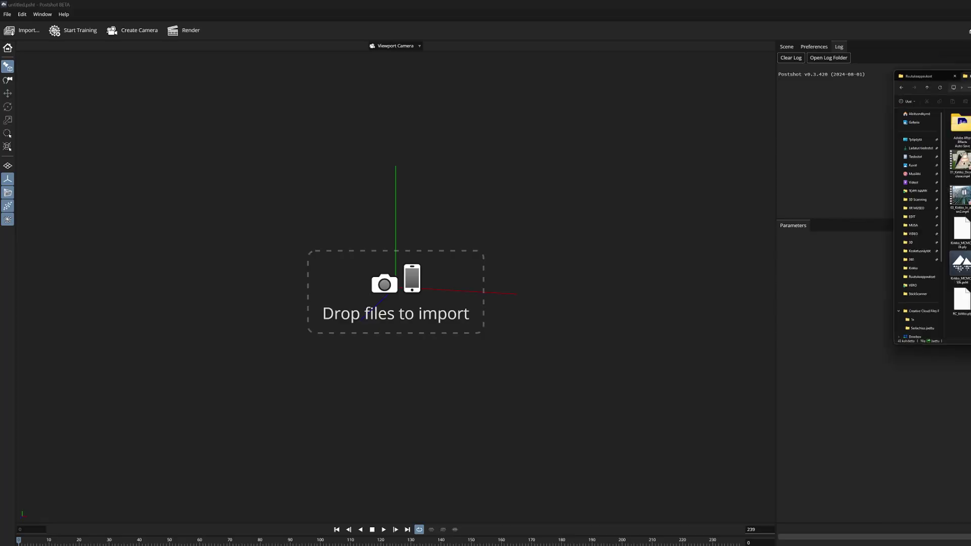
Step: Drop RC_kirkko.ply, RC_kirkko.csv and the images folder from the Kirkko folder into Postshot
{"action": "left_click_drag", "start_coordinate": [941, 81], "coordinate": [754, 92]}
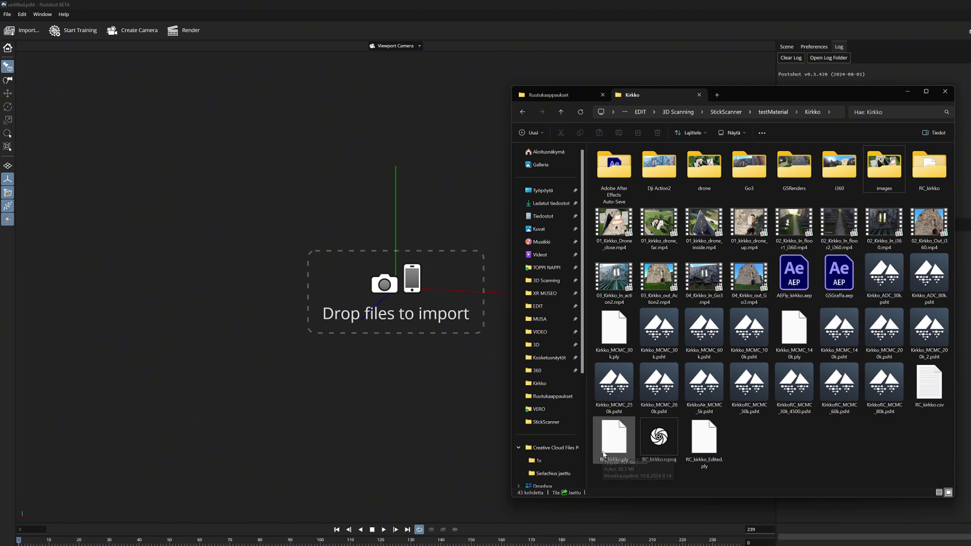
{"action": "left_click", "coordinate": [603, 455]}
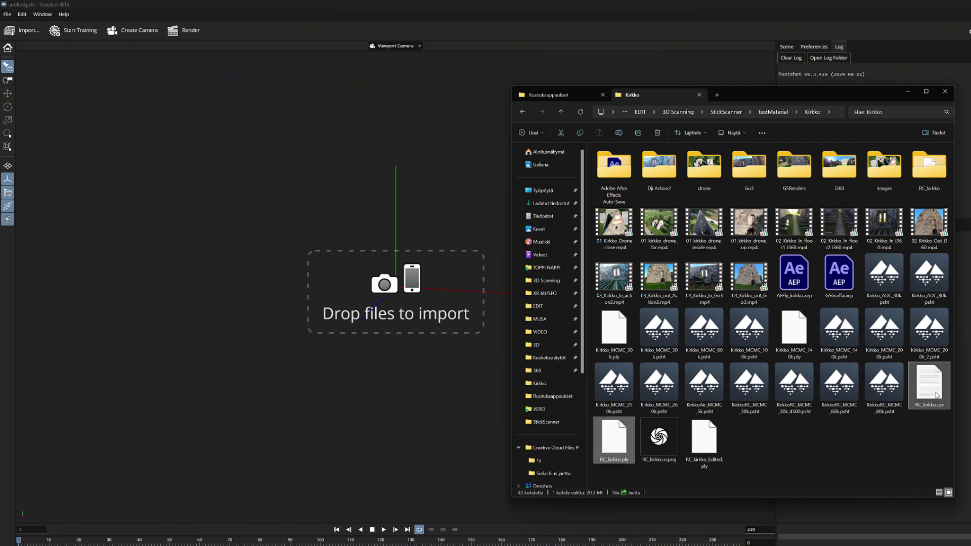
{"action": "left_click", "coordinate": [930, 387], "text": "ctrl"}
{"action": "left_click", "coordinate": [891, 177], "text": "ctrl"}
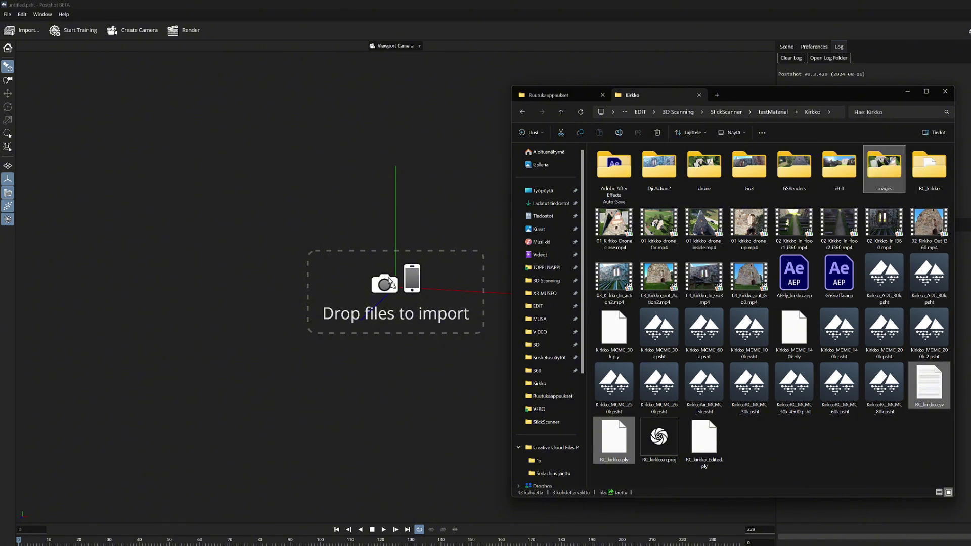
{"action": "left_click_drag", "start_coordinate": [389, 282], "coordinate": [390, 281]}
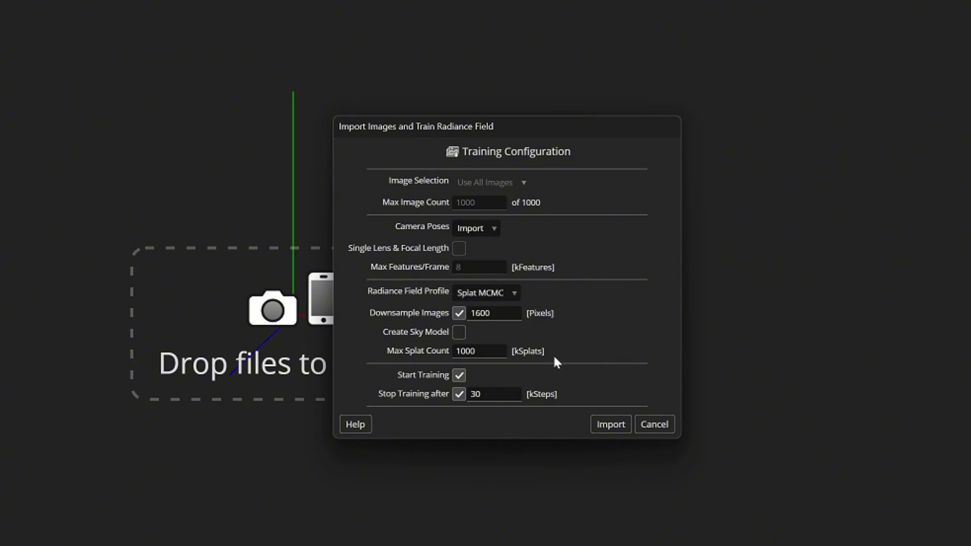
Step: Confirm the import to start training, then orbit the splat around the church wall
{"action": "left_click", "coordinate": [616, 433]}
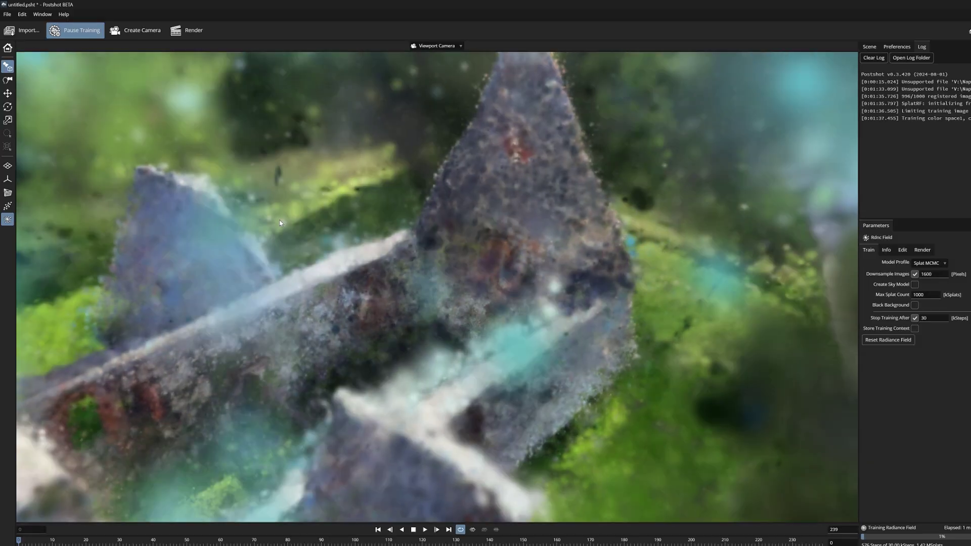
{"action": "scroll", "coordinate": [443, 318], "scroll_direction": "up", "scroll_amount": 10}
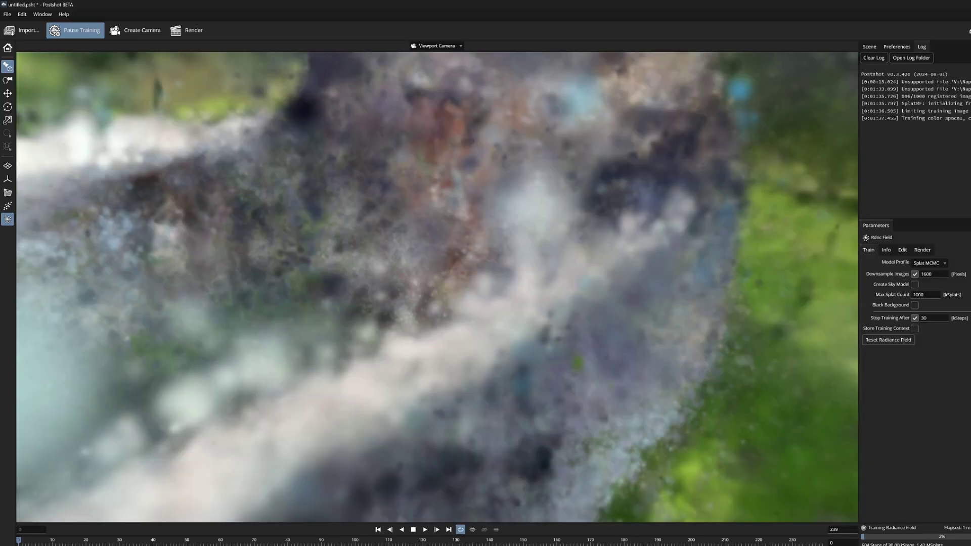
{"action": "left_click_drag", "start_coordinate": [496, 263], "coordinate": [388, 206]}
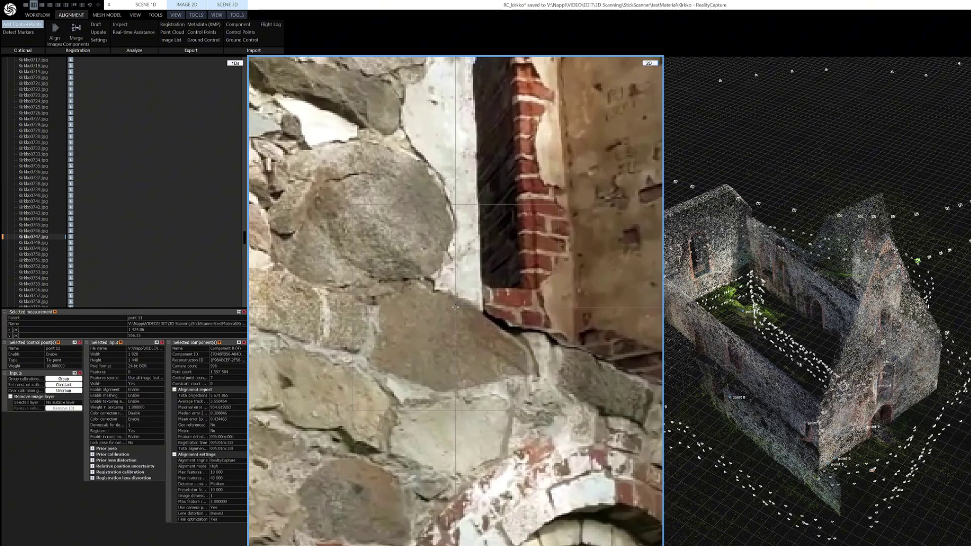
Step: Pan the photo around control point 11 and display another alignment component in 3D
{"action": "left_click_drag", "start_coordinate": [455, 307], "coordinate": [455, 306]}
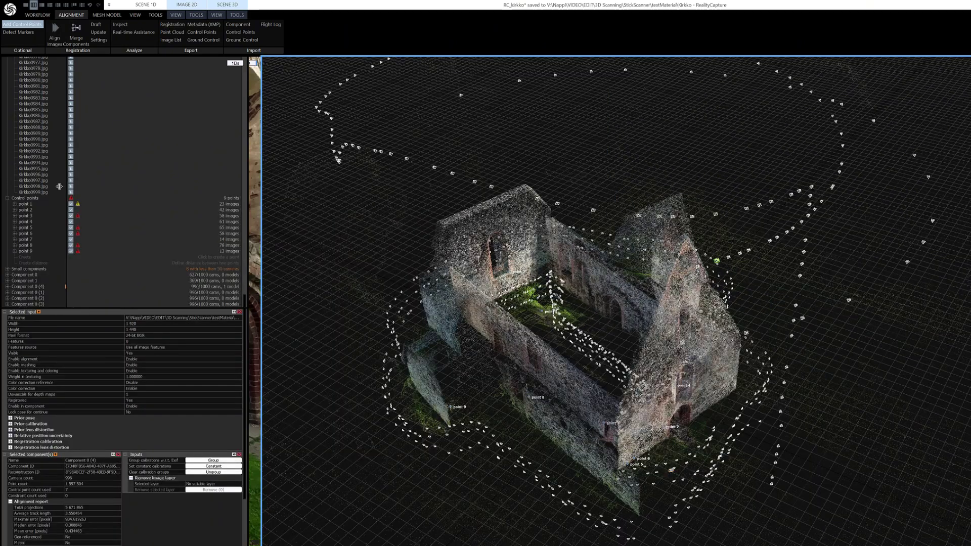
{"action": "left_click", "coordinate": [27, 304]}
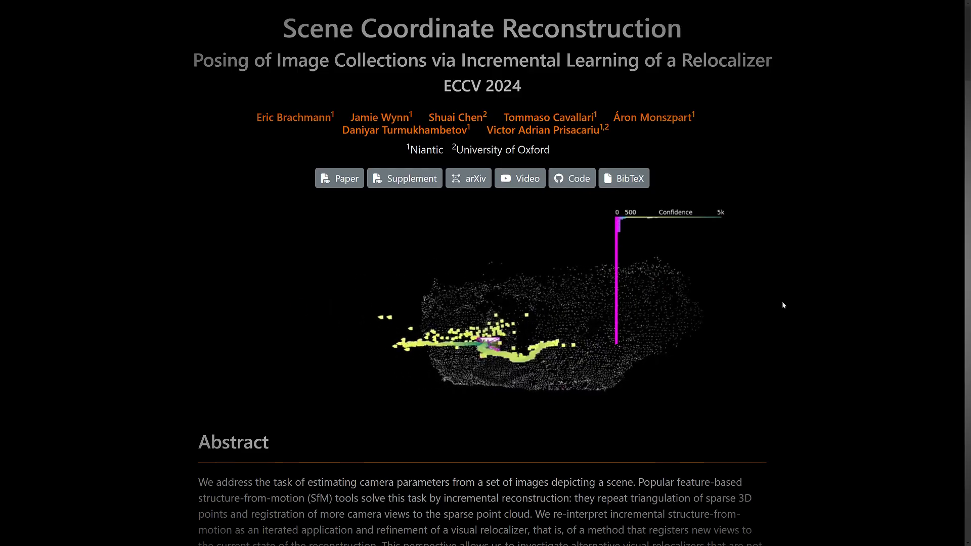
Step: Scroll down the ACE Zero project page to its COLMAP comparison and ECCV 2024 citation
{"action": "scroll", "coordinate": [785, 333], "scroll_direction": "down", "scroll_amount": 20}
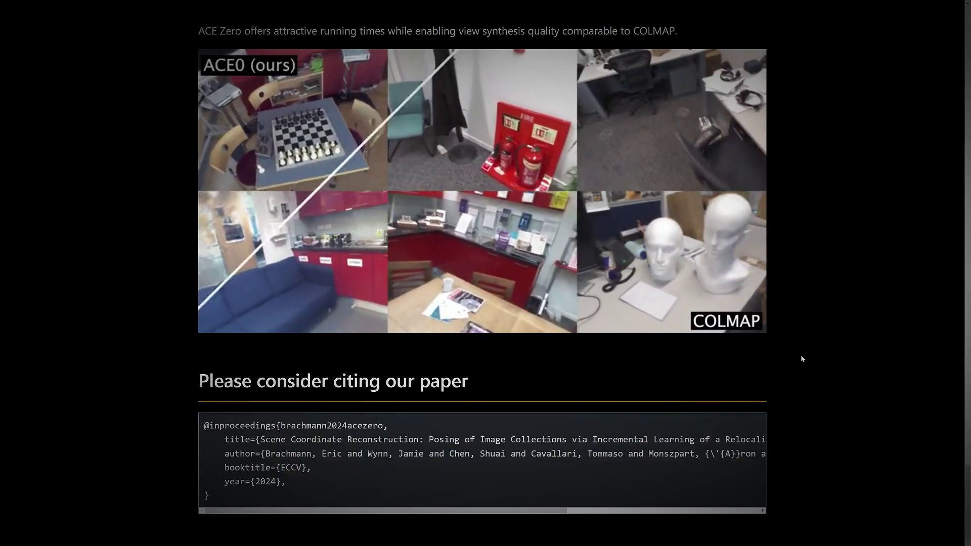